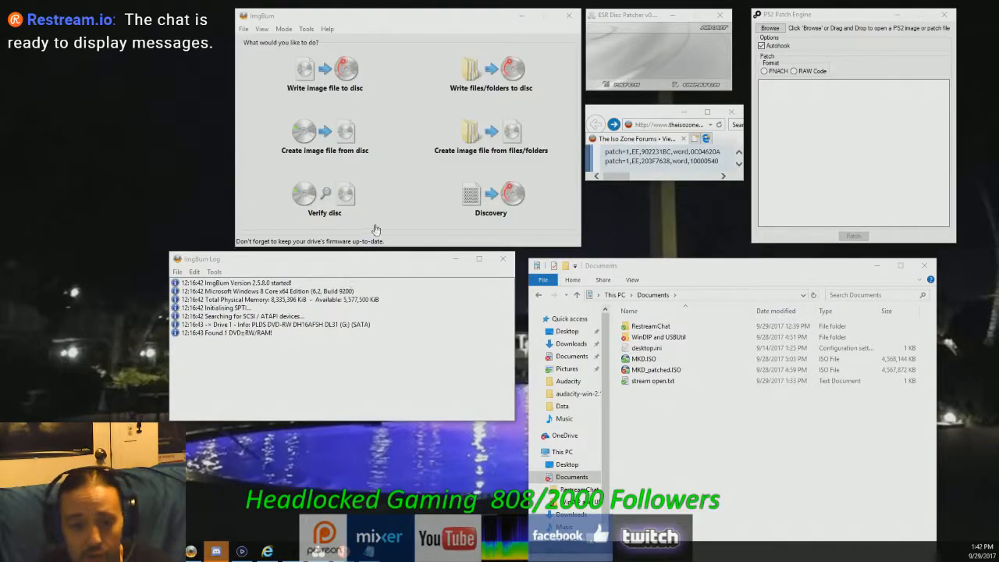
left_click(243, 29)
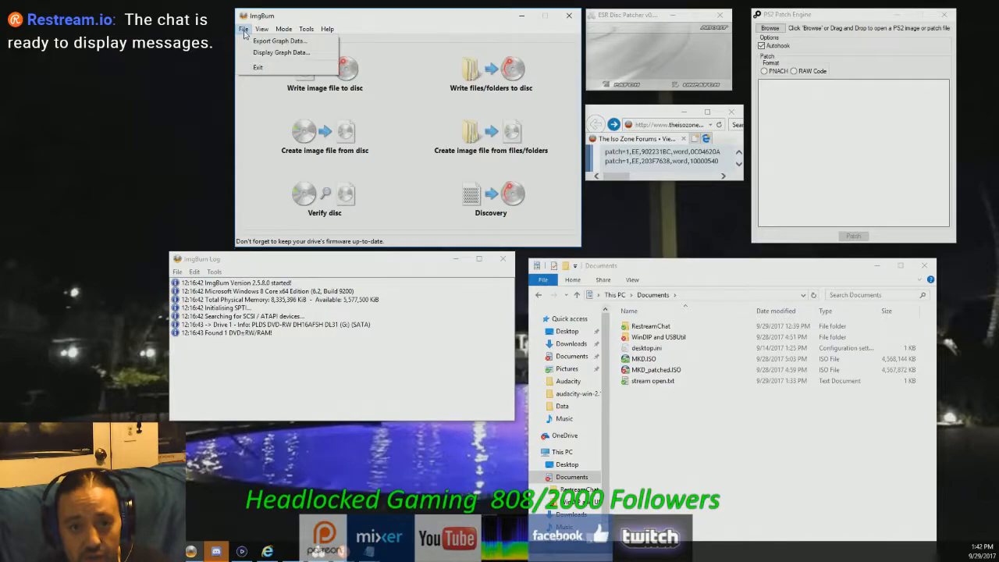
left_click(265, 115)
left_click(265, 115)
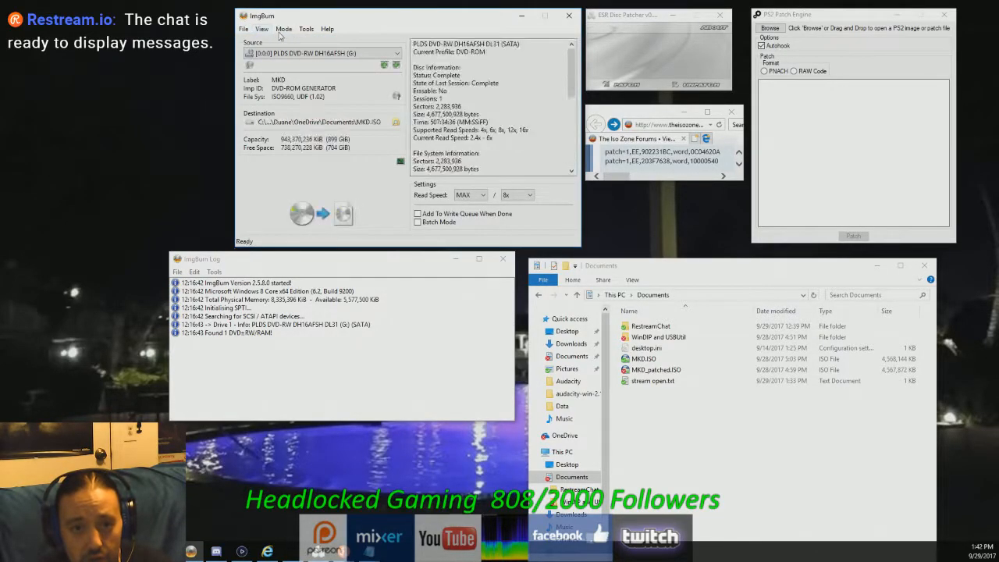
left_click(242, 29)
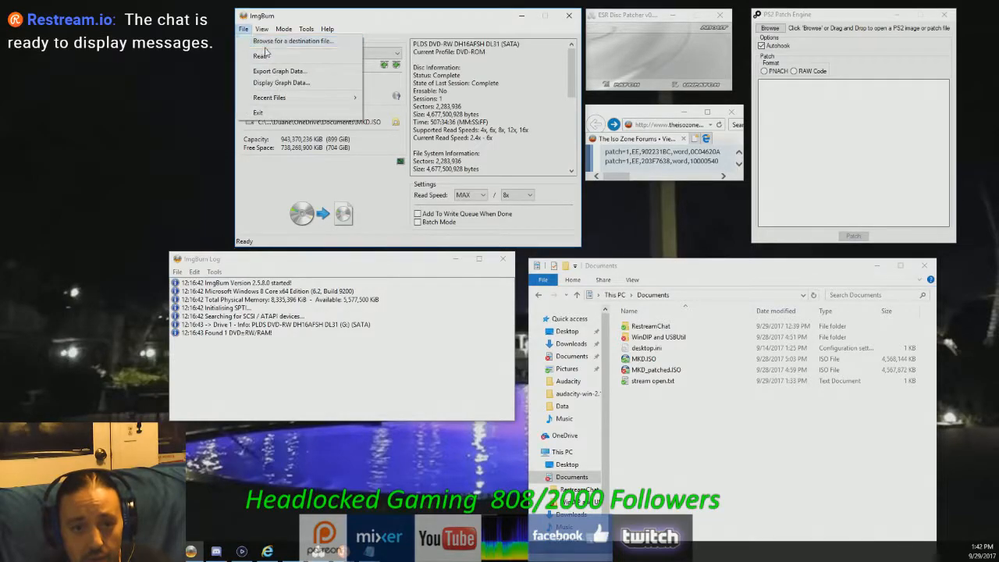
mouse_move(261, 29)
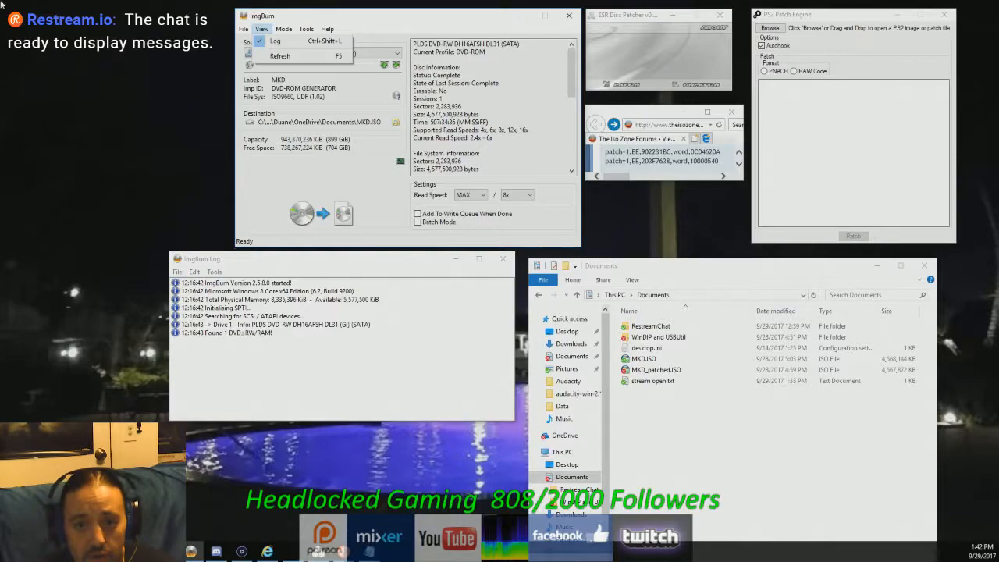
left_click(572, 16)
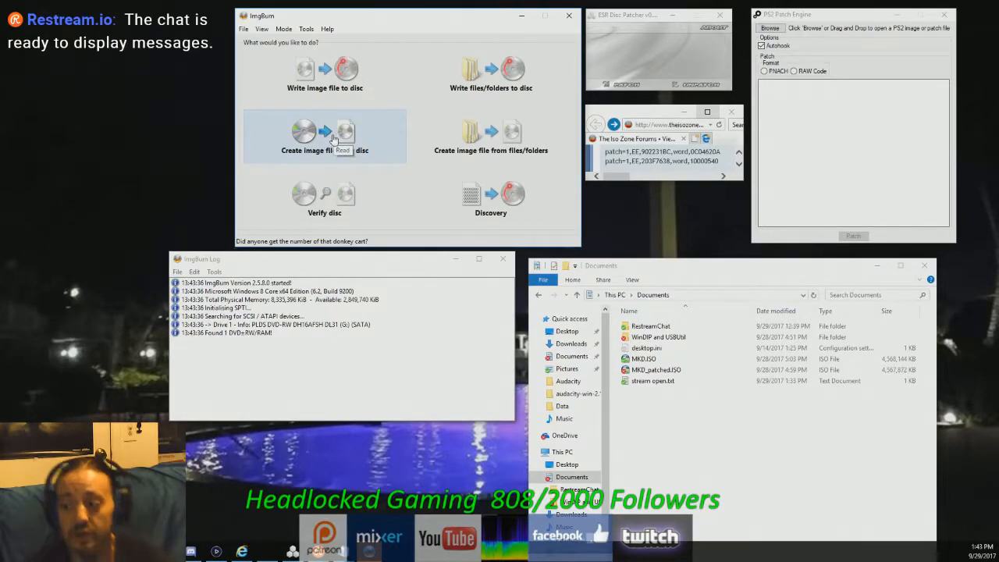
Start creating an image file from the MKD disc in drive G:, agreeing to replace the existing MKD.ISO.
left_click(334, 132)
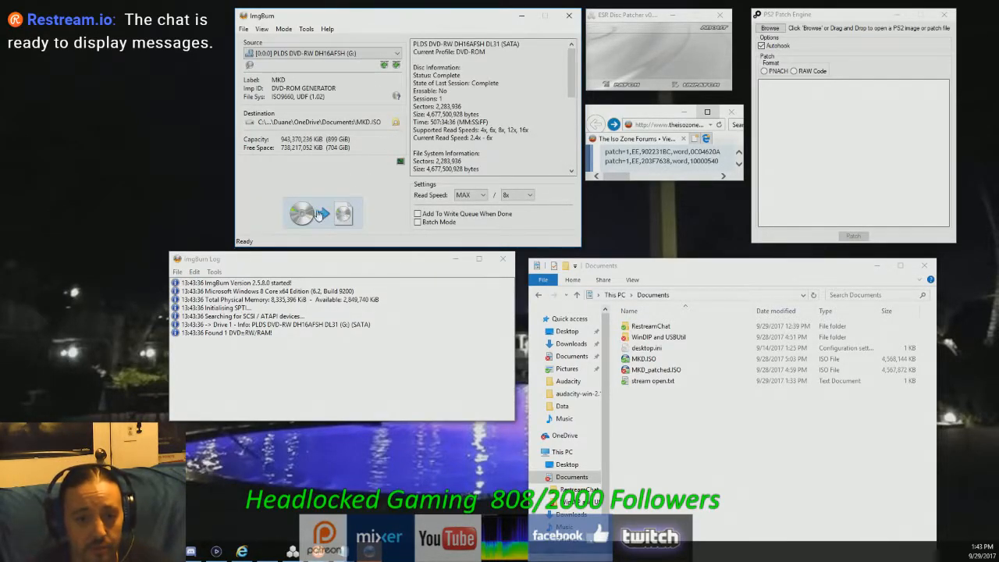
left_click(346, 212)
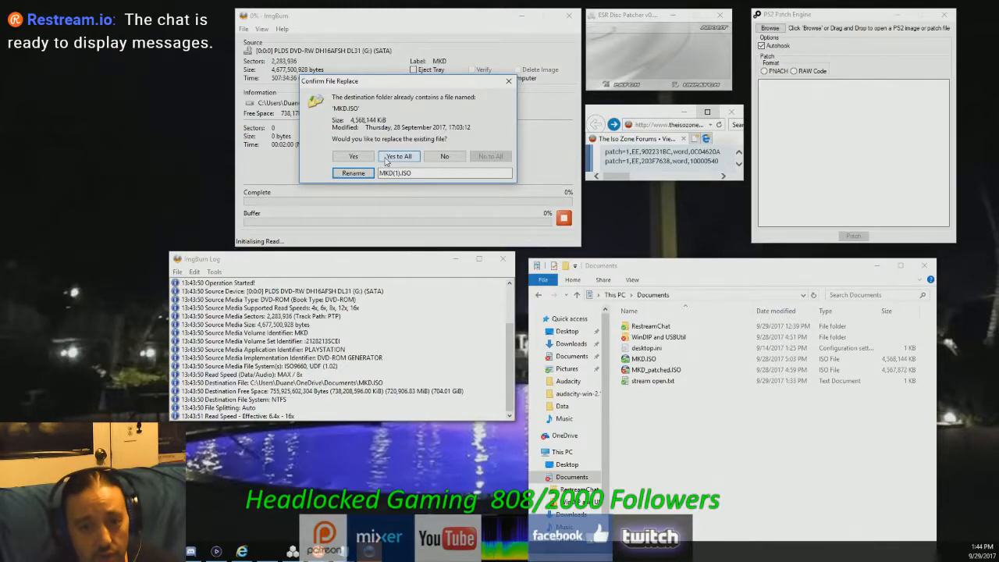
left_click(385, 161)
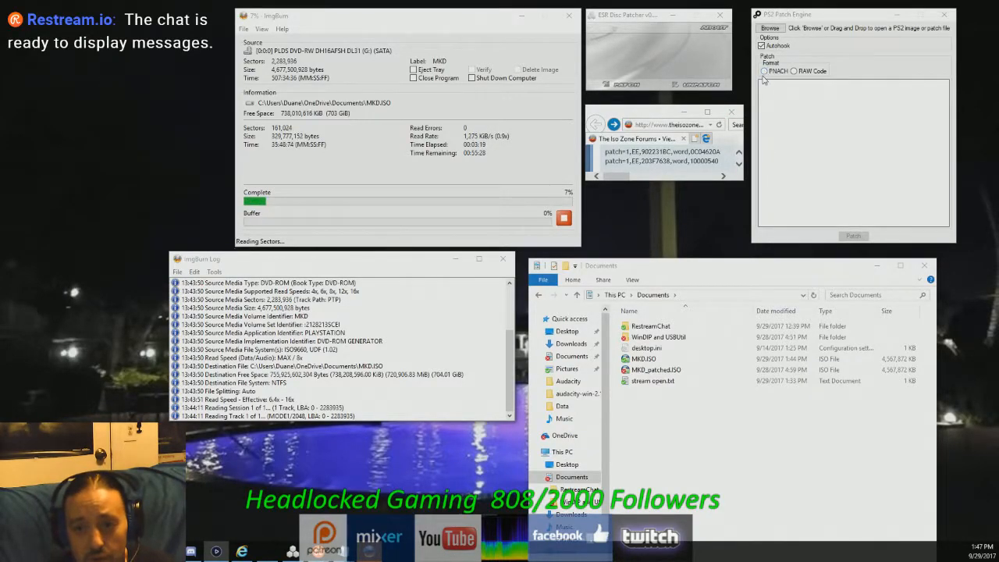
Copy the two patch code lines (902231BC and 203F7638) from The Iso Zone forum page into PS2 Patch Engine's patch text.
left_click(644, 162)
key("ctrl+a")
right_click(644, 161)
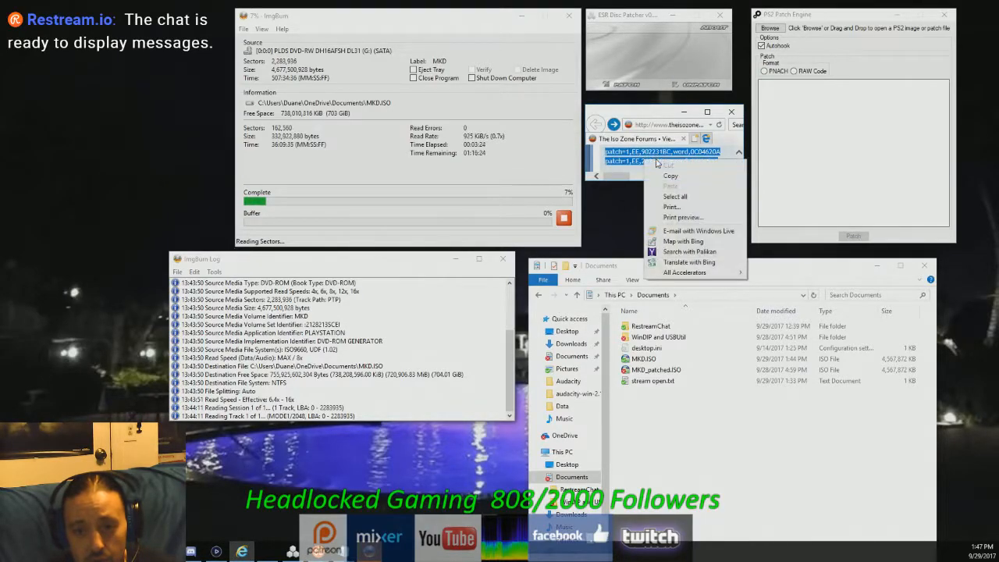
left_click(669, 178)
left_click(793, 101)
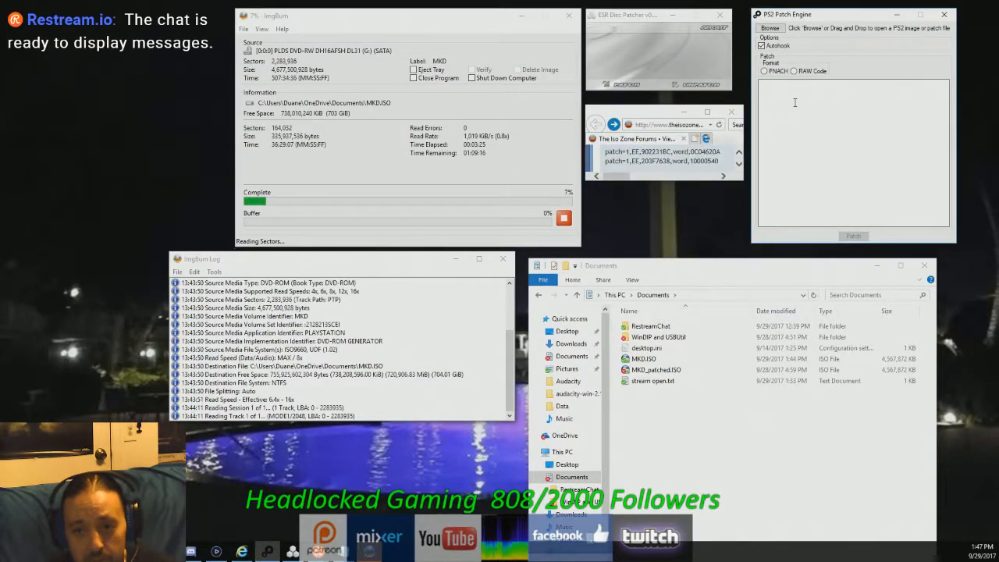
right_click(795, 102)
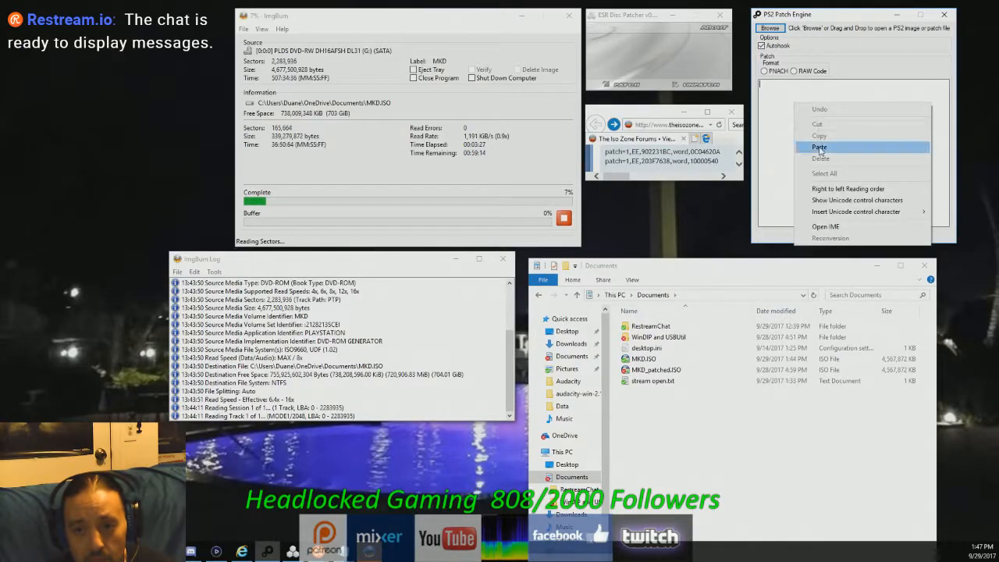
left_click(818, 146)
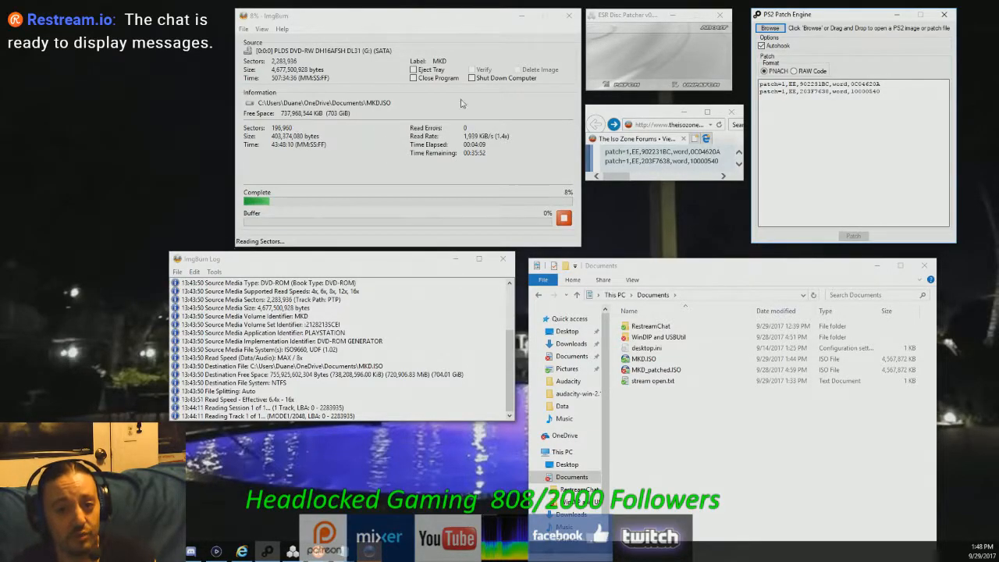
Switch to ImgBurn, abort the disc read and try to delete the incomplete MKD.ISO.
left_click(575, 19)
left_click(576, 19)
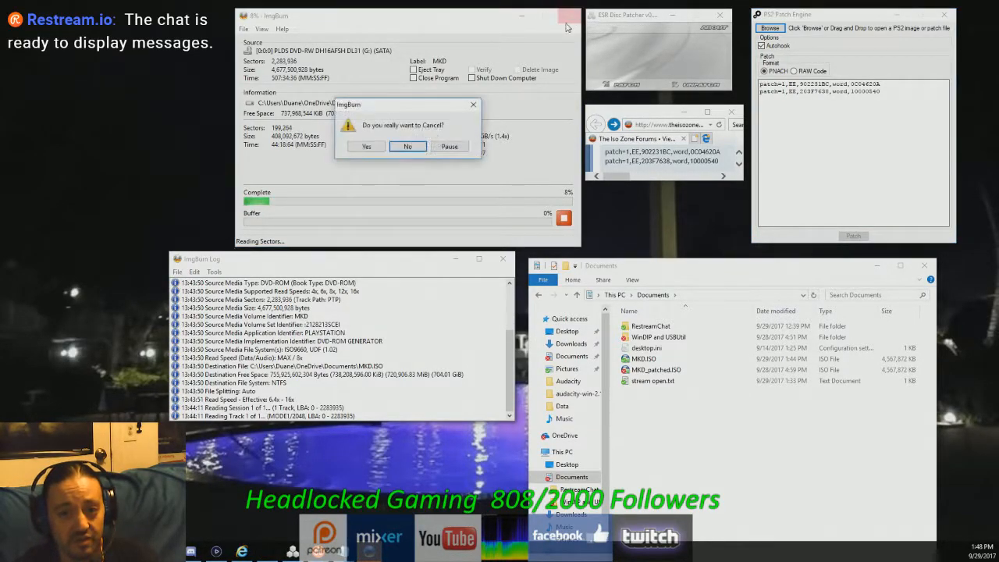
left_click(366, 147)
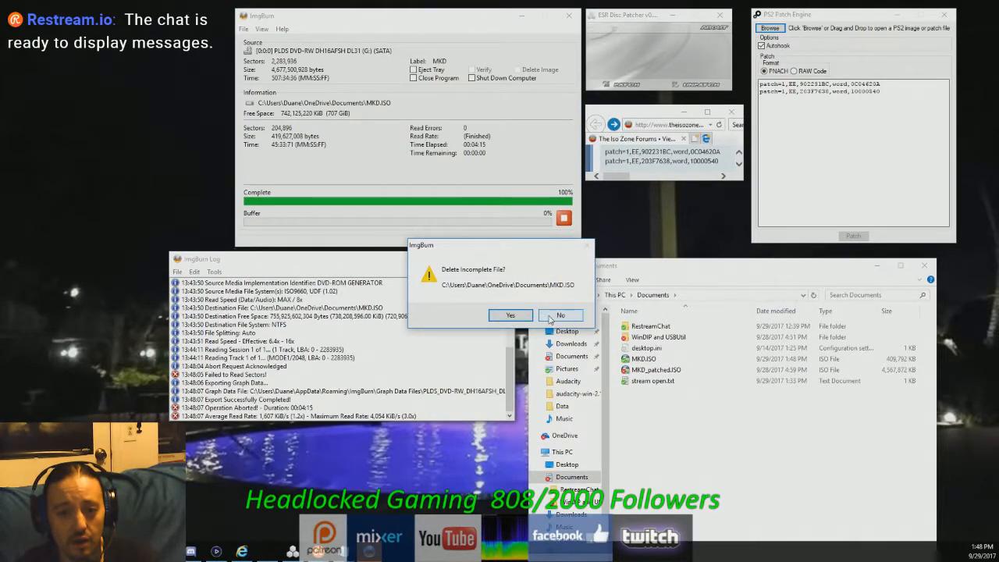
left_click(510, 315)
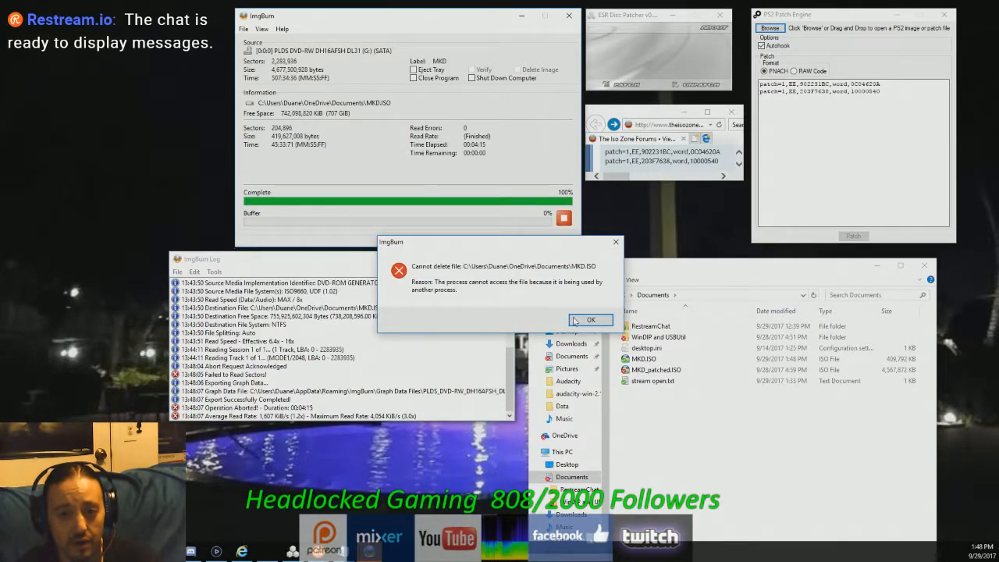
left_click(591, 319)
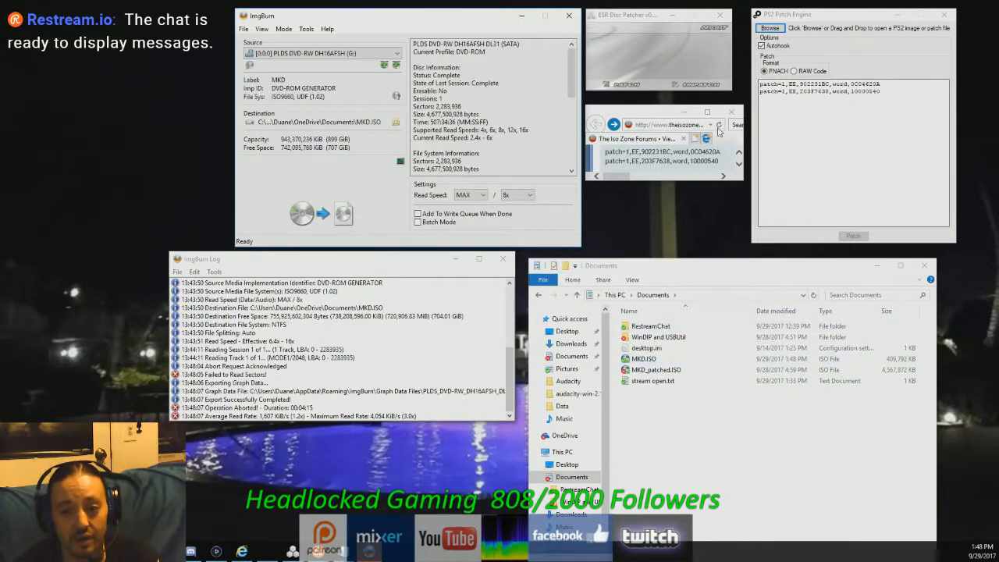
Load MKD.ISO from the Documents folder into PS2 Patch Engine as the image to patch.
left_click(763, 30)
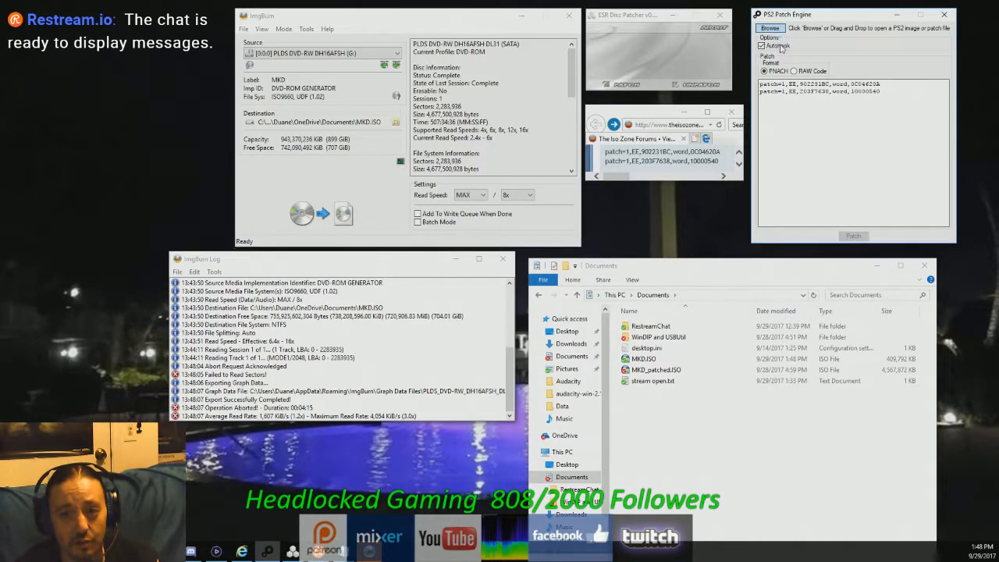
left_click(772, 29)
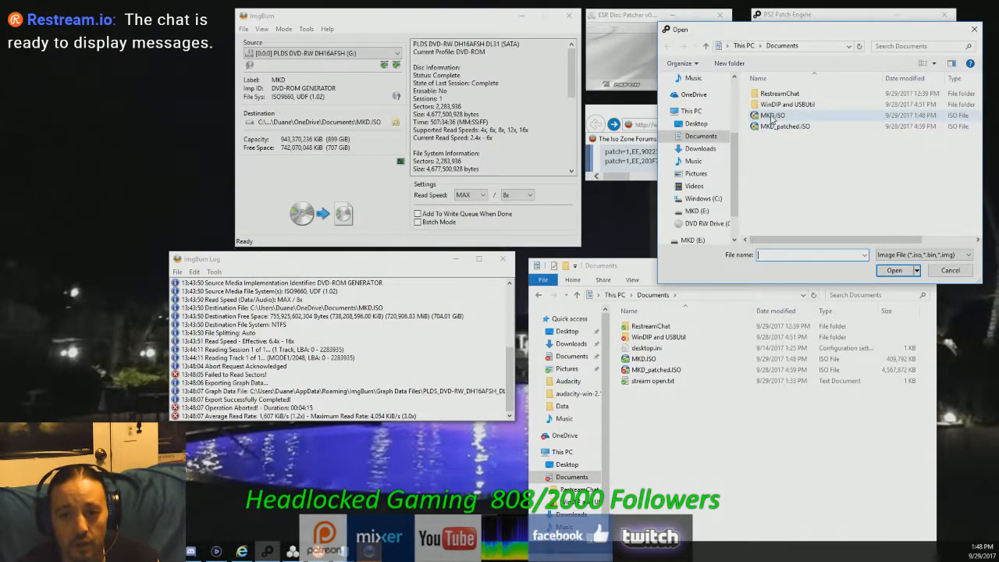
left_click(772, 116)
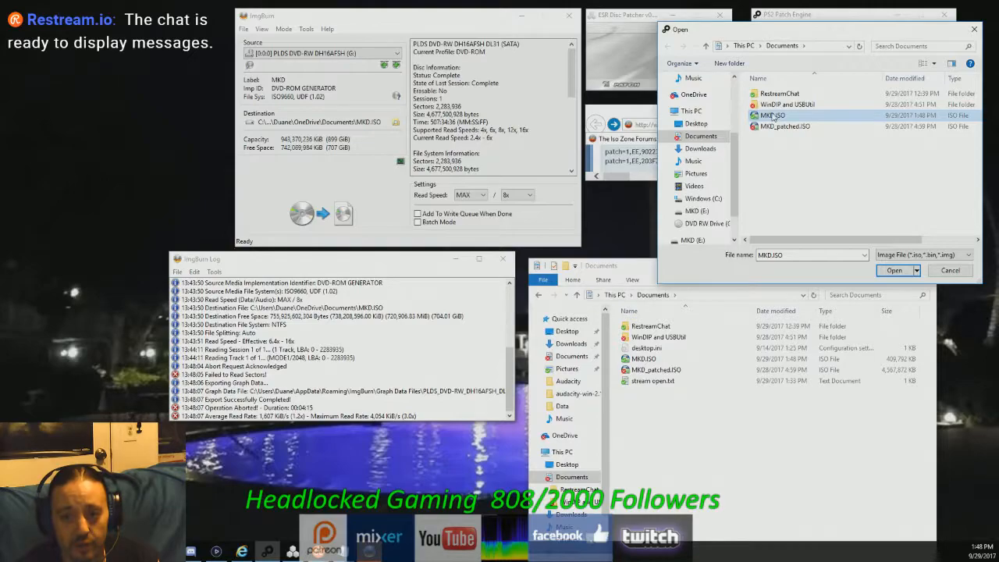
left_click(895, 270)
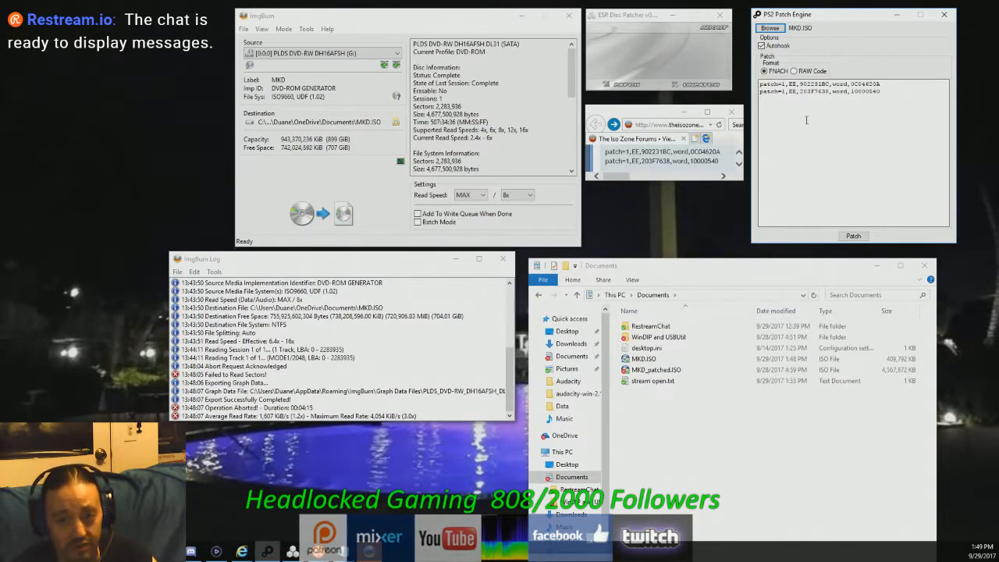
Run the patch on MKD.ISO, choosing only the primary ELF file SLUS_208.81 for both patch addresses.
left_click(855, 236)
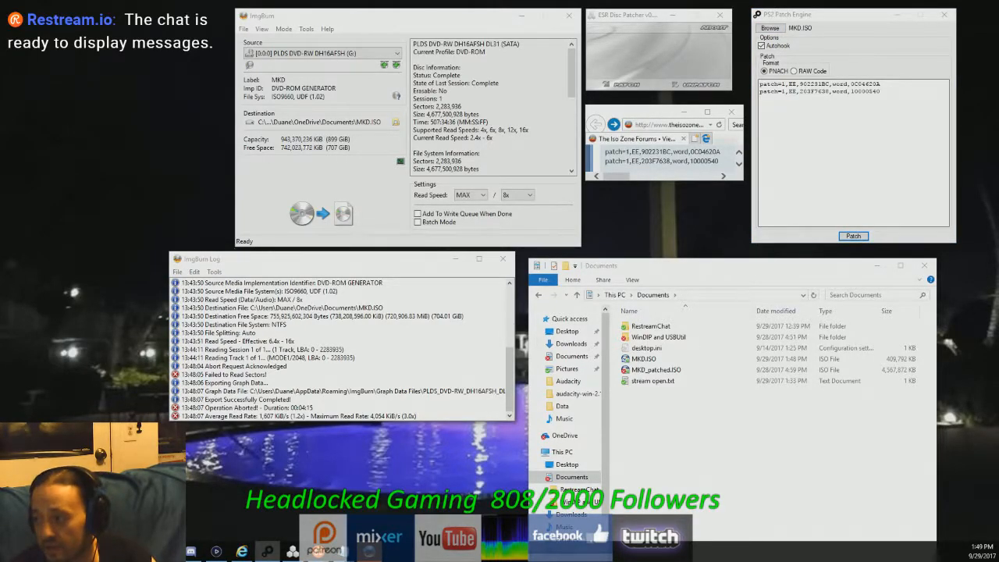
left_click_drag(66, 176, 175, 145)
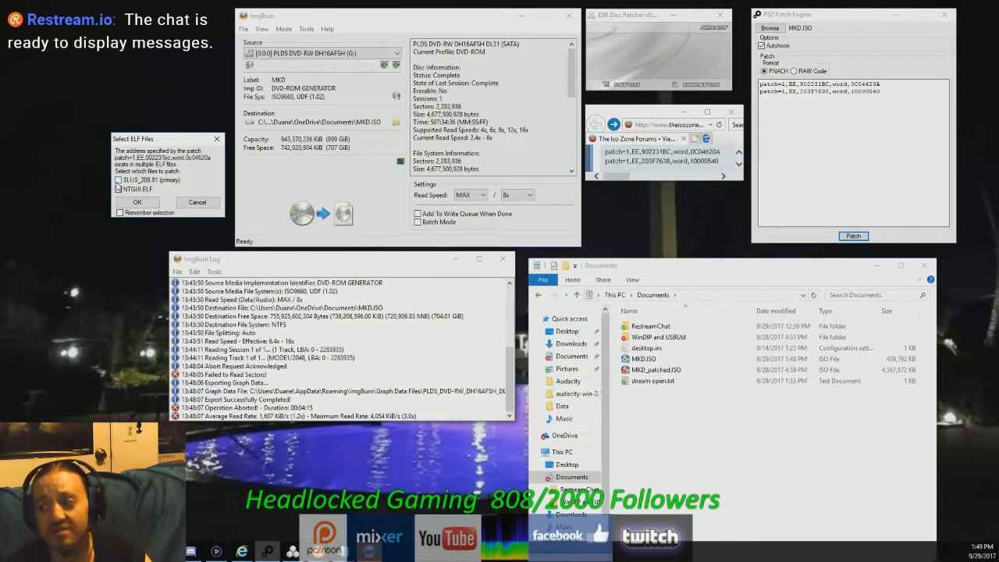
left_click(117, 181)
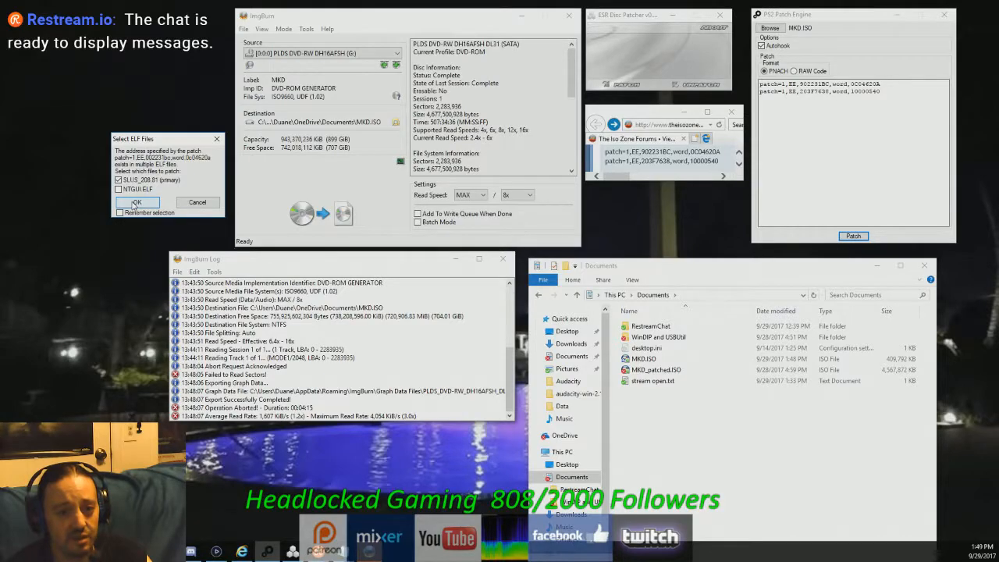
left_click(134, 203)
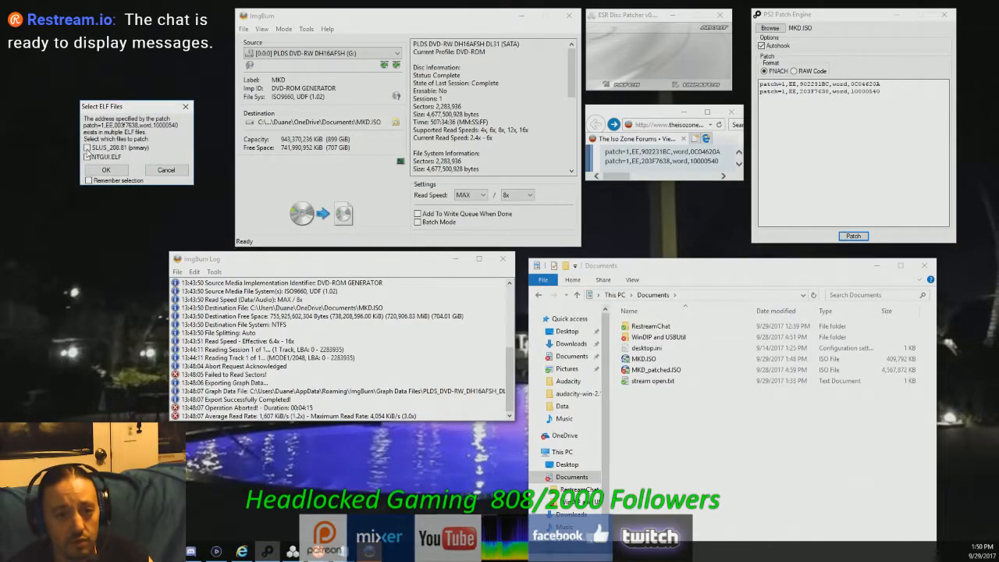
left_click(87, 149)
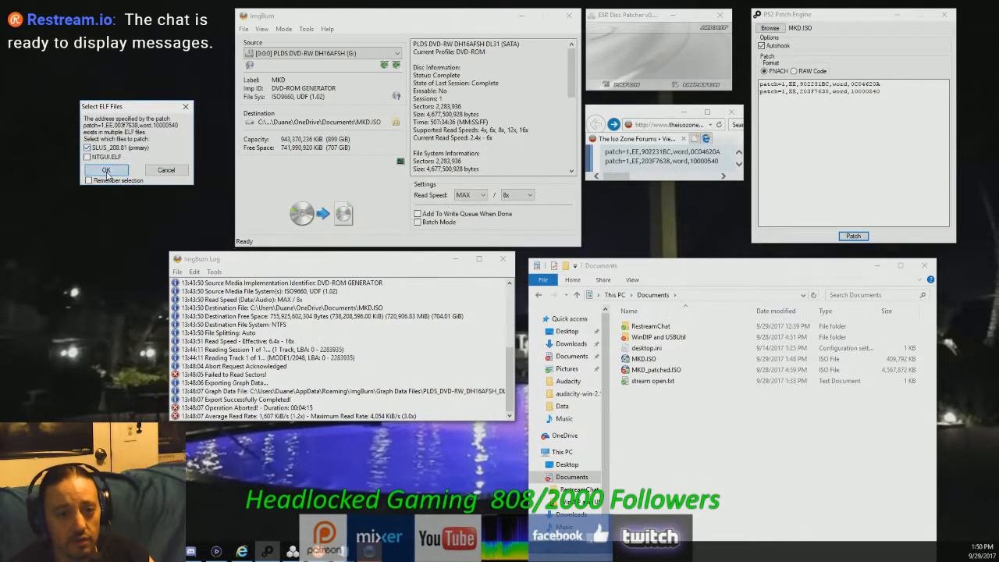
left_click(106, 171)
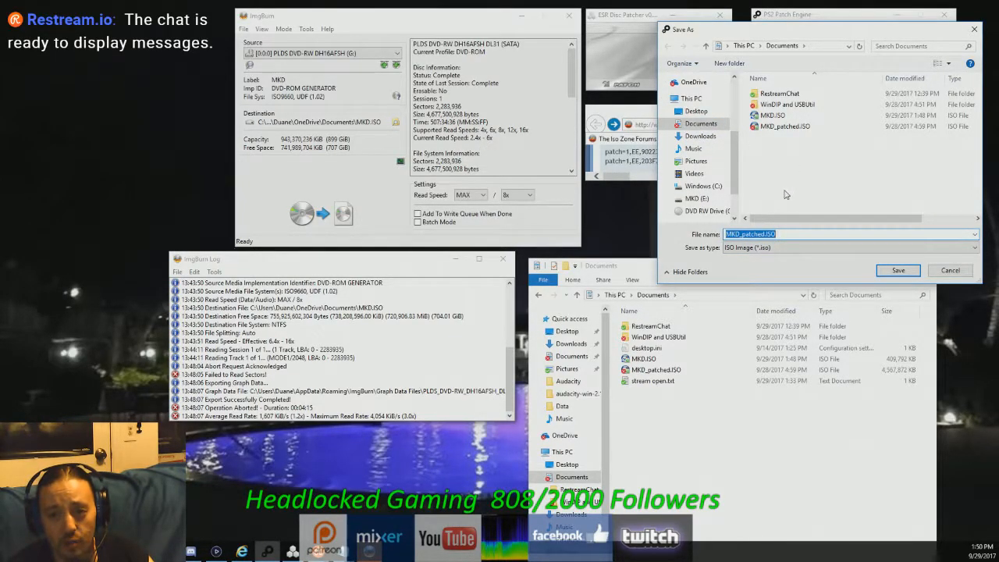
Save the patched image in Documents as MKDpatched.ISO.
left_click(743, 234)
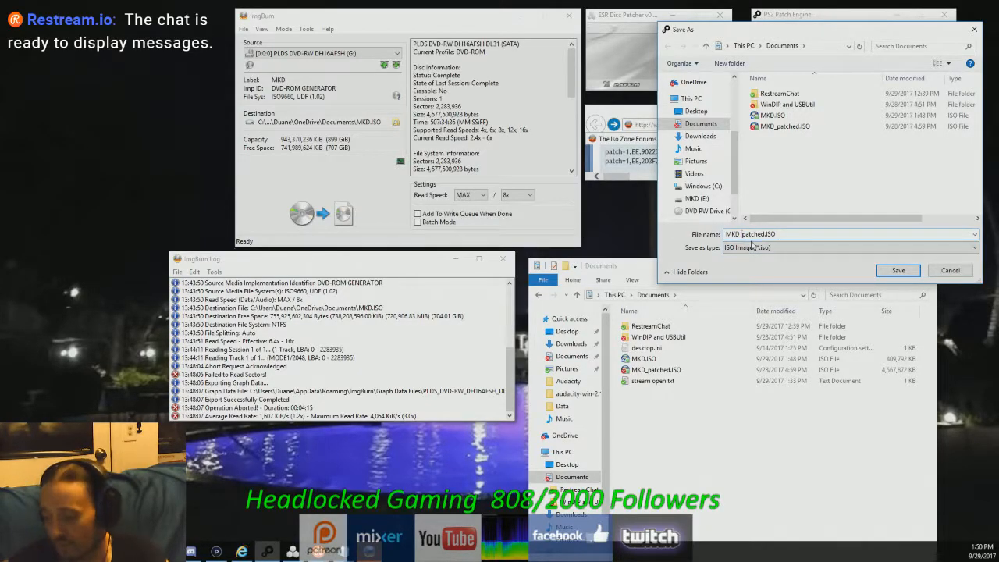
key("BackSpace")
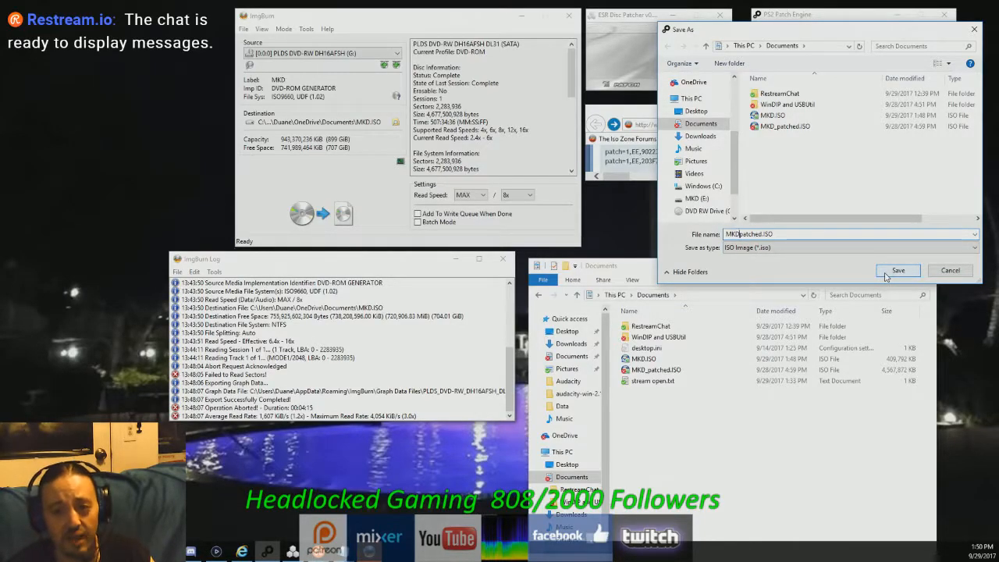
left_click(897, 270)
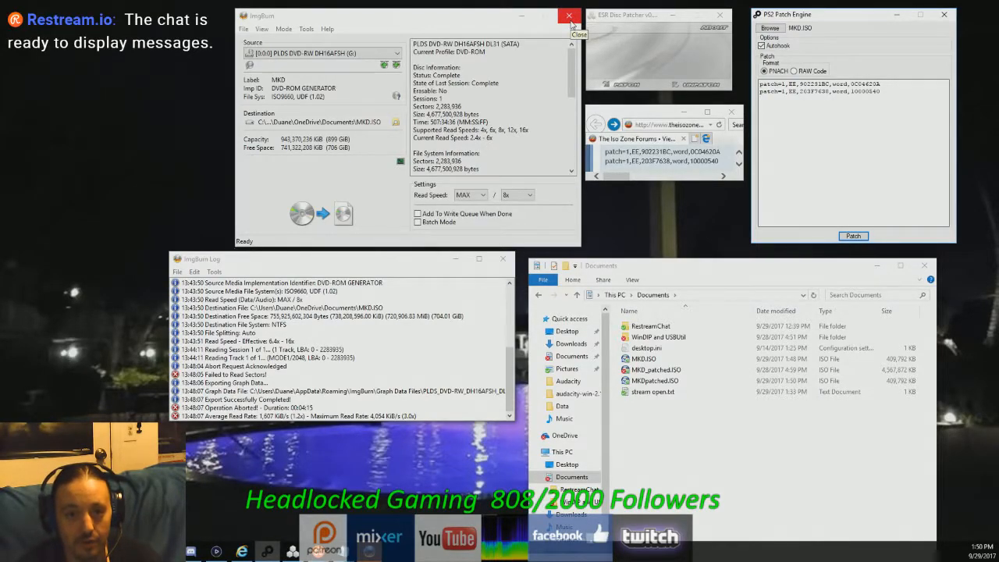
Close the front ImgBurn window and move the remaining ImgBurn window away from ESR Disc Patcher.
left_click(571, 21)
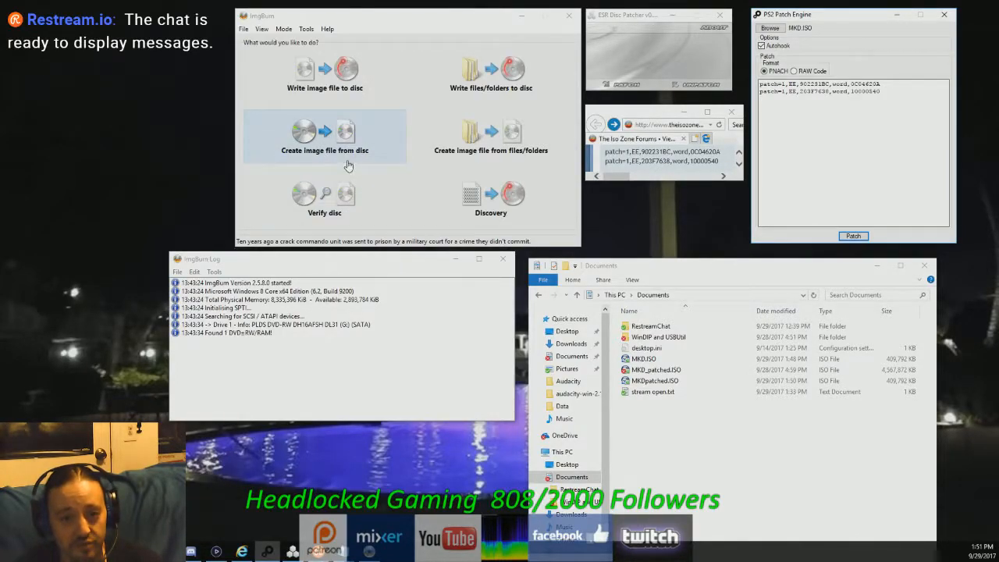
left_click(662, 229)
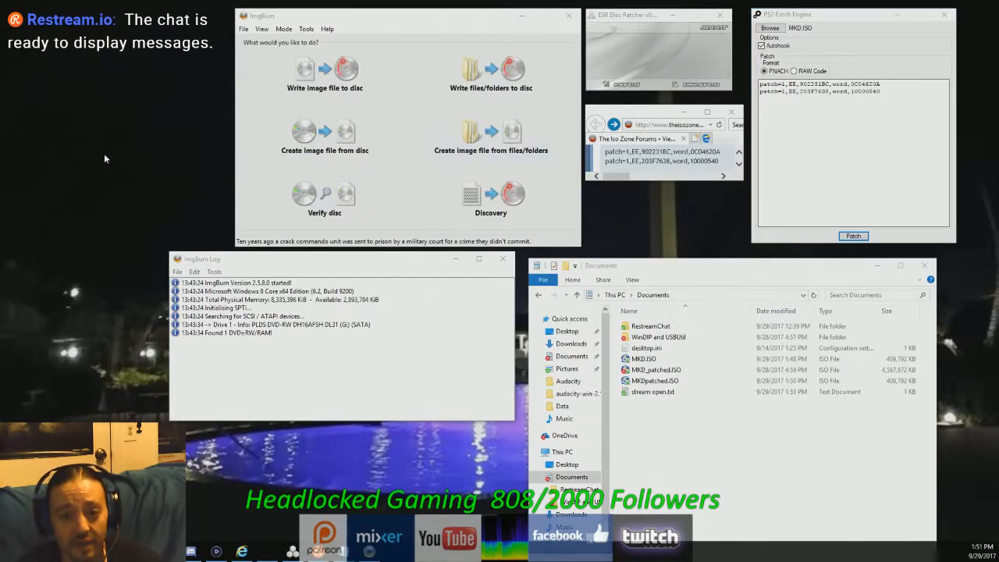
left_click_drag(429, 26, 320, 41)
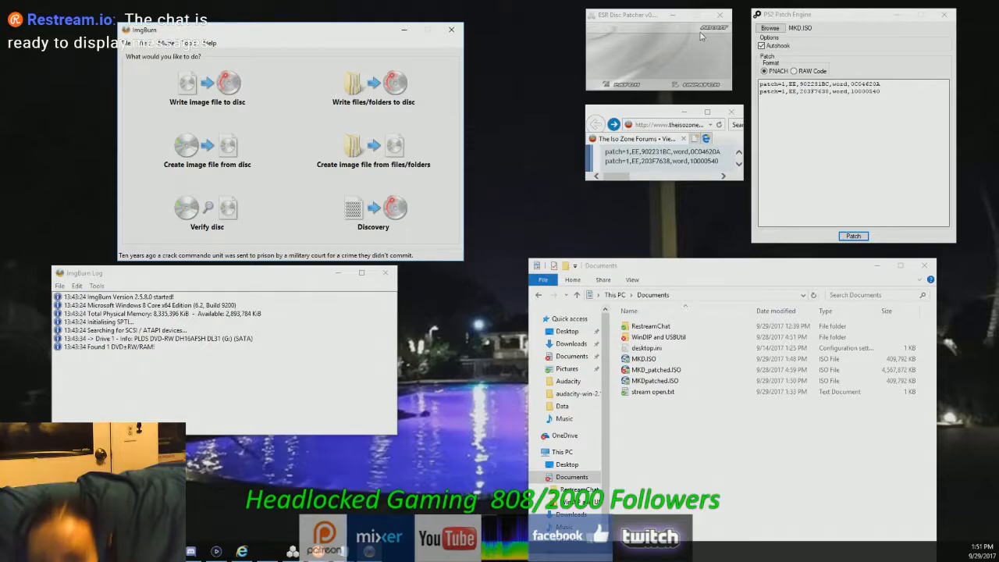
Patch MKDpatched.ISO from the Documents folder with ESR Disc Patcher and dismiss the completion notification.
left_click(600, 34)
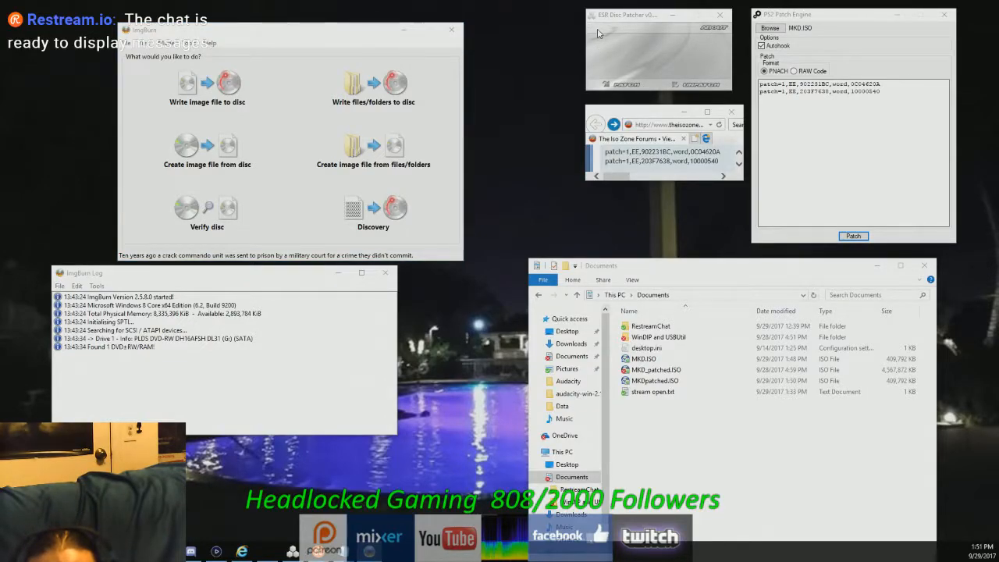
left_click(621, 92)
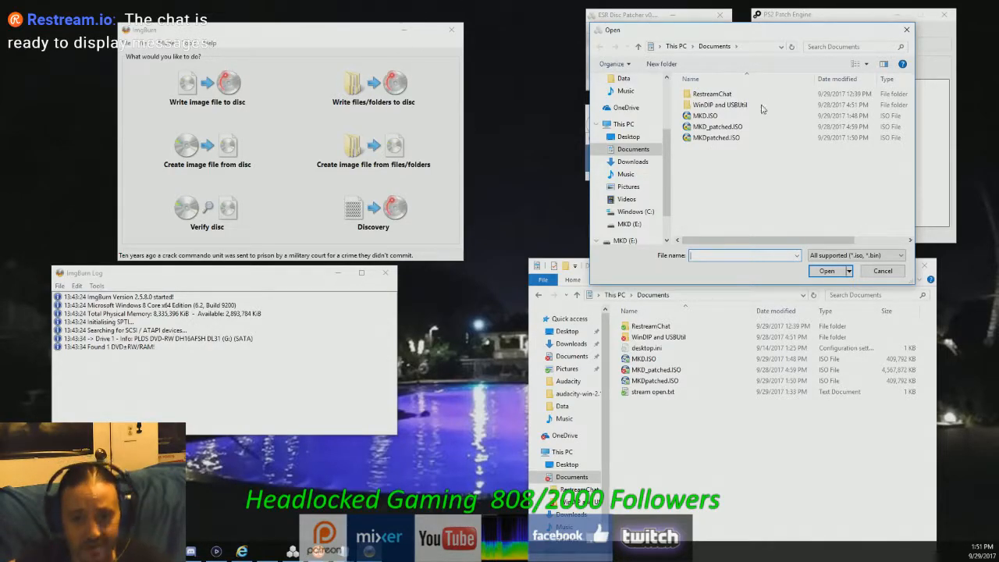
left_click(700, 138)
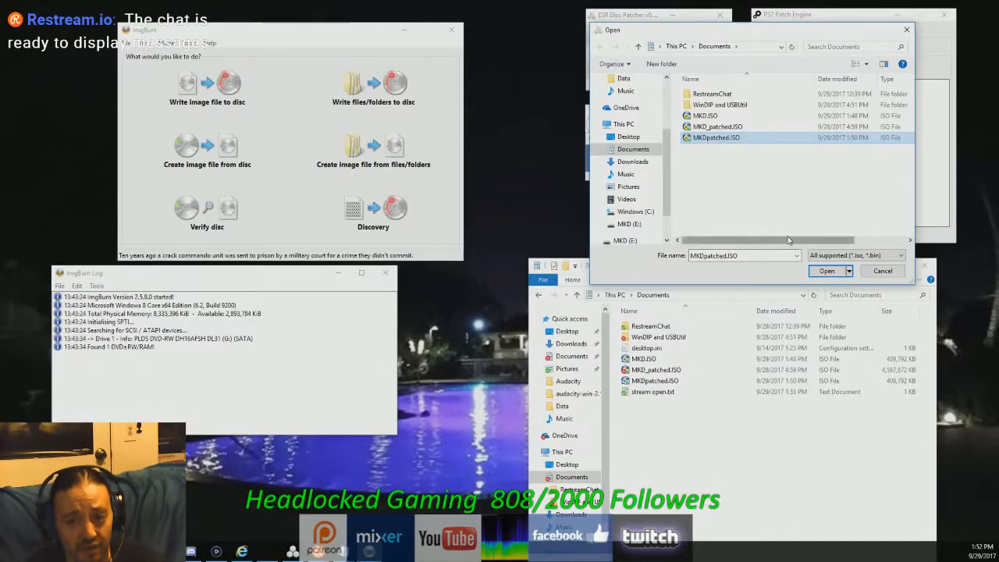
left_click(832, 274)
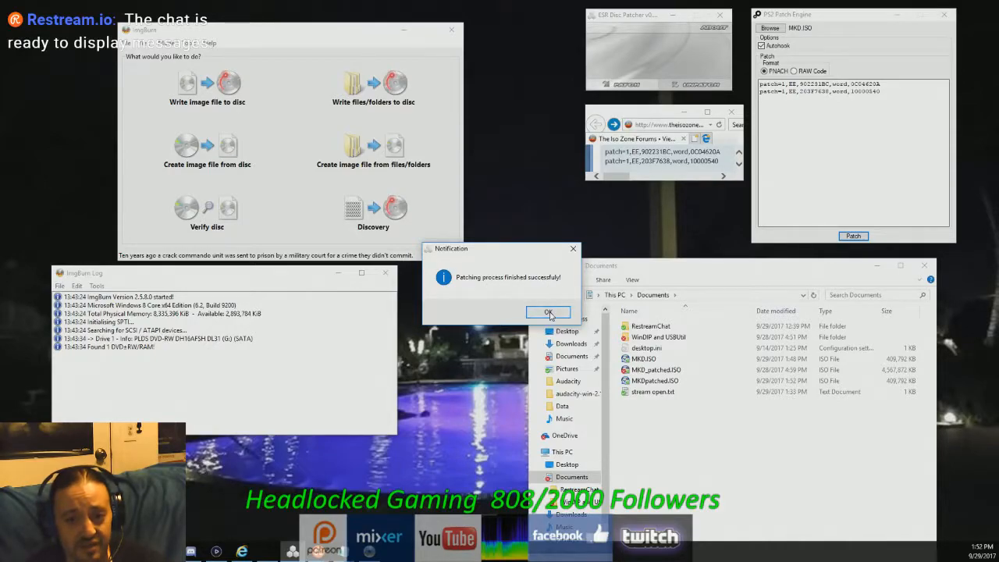
left_click(548, 312)
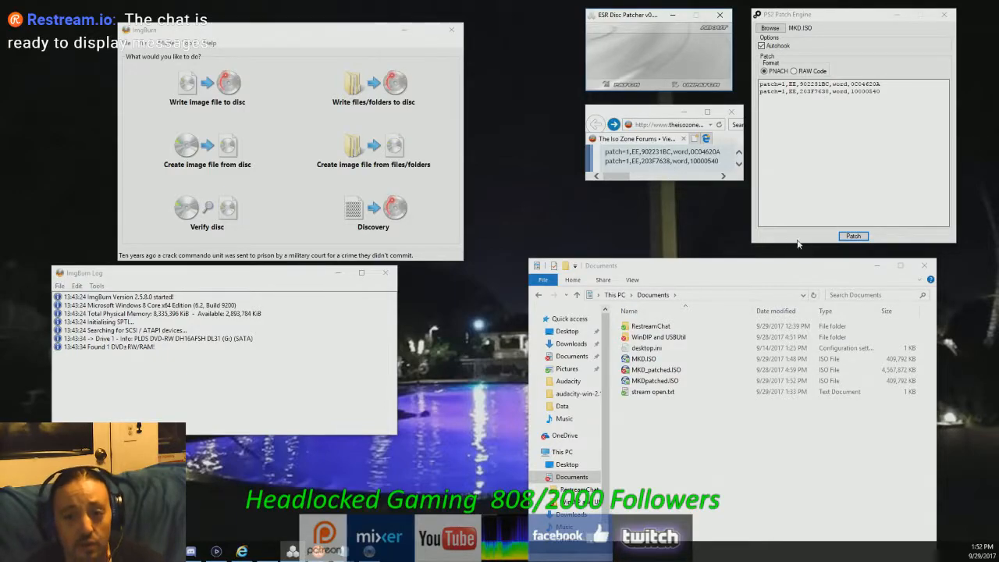
Close the Documents folder, the forum browser, ESR Disc Patcher and PS2 Patch Engine, leaving only the ImgBurn windows open.
left_click(924, 265)
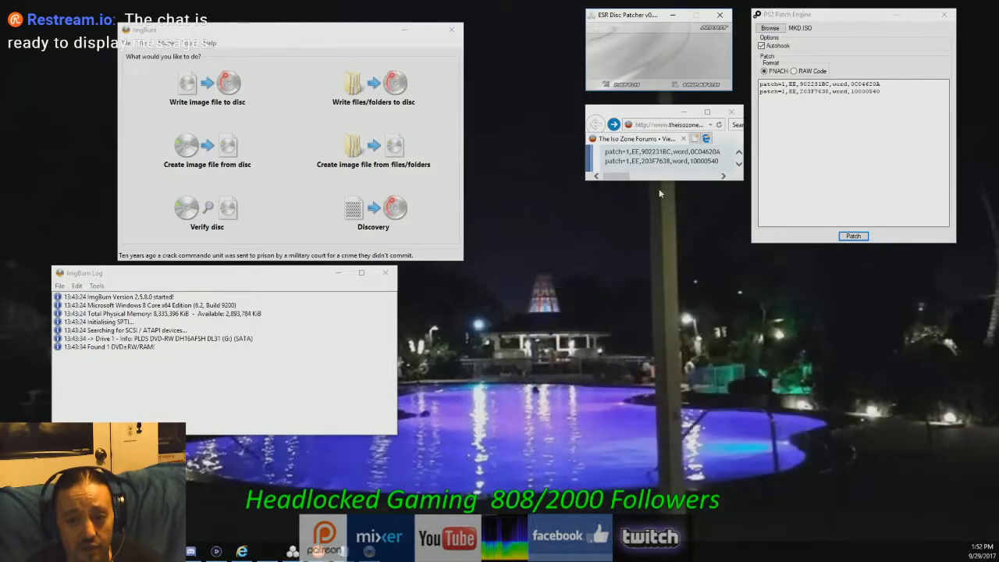
left_click(731, 112)
left_click(721, 20)
left_click(943, 17)
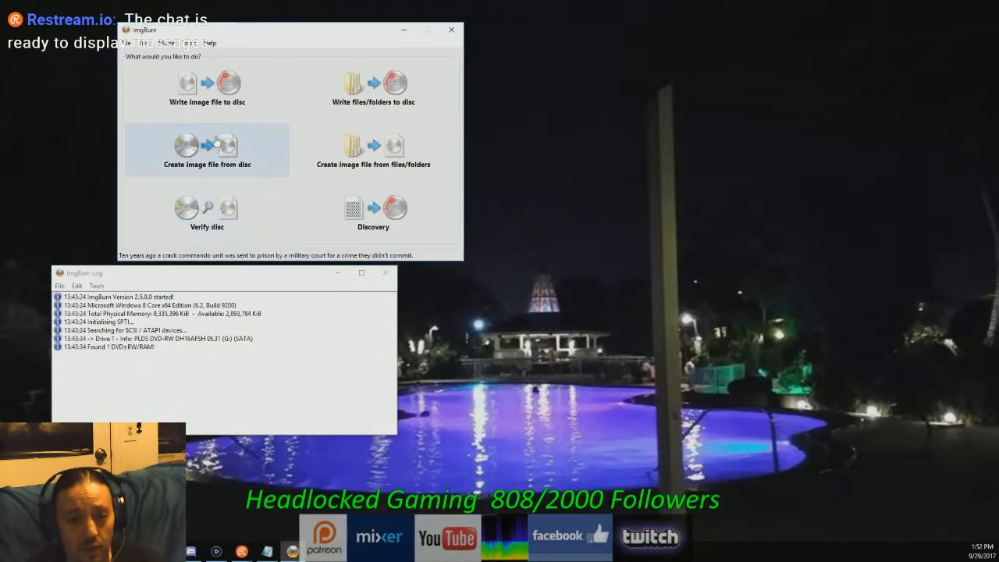
Set ImgBurn to write an image file to disc and load MKDpatched.ISO from the Documents folder as the source.
left_click(218, 93)
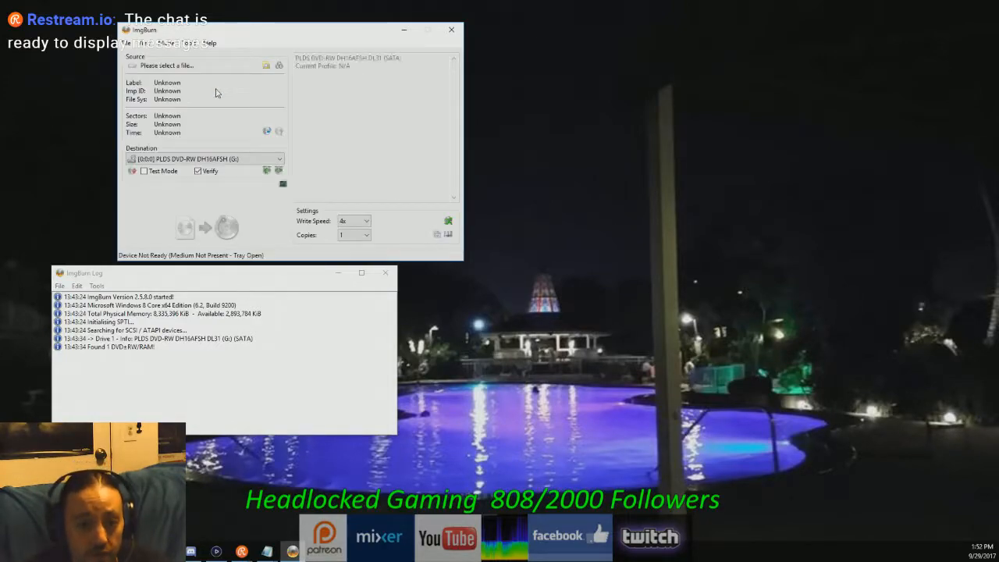
left_click(267, 67)
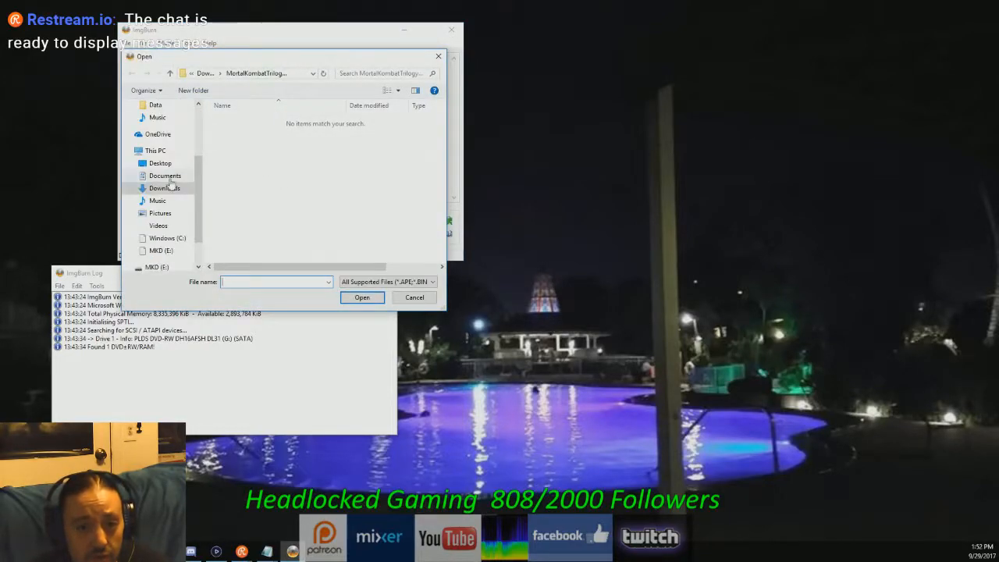
left_click(165, 176)
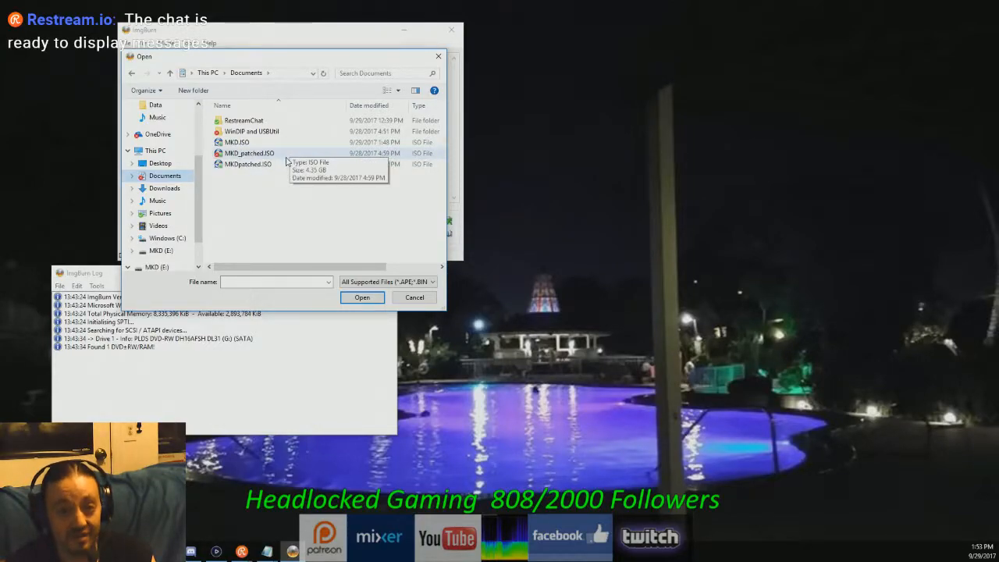
left_click(234, 165)
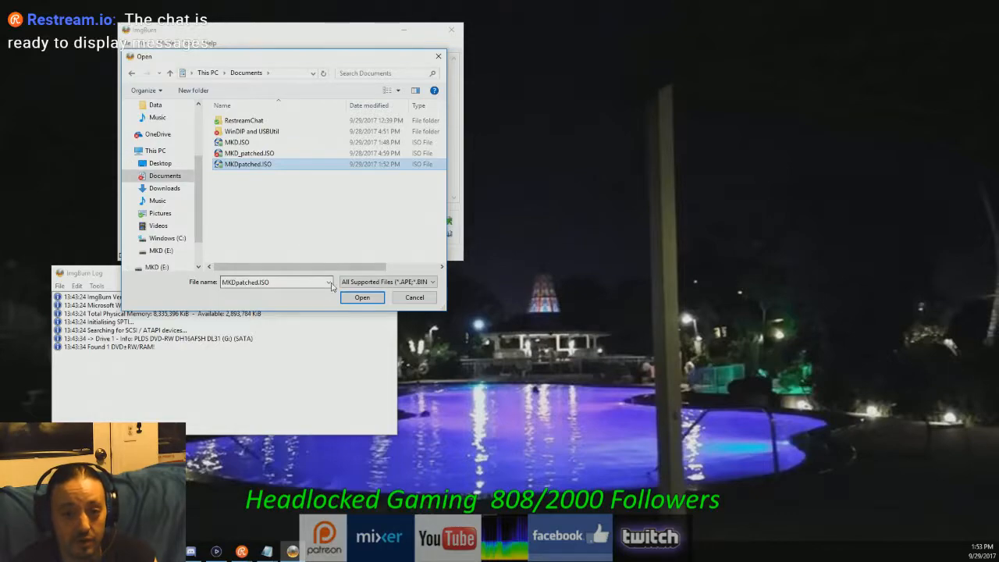
left_click(355, 297)
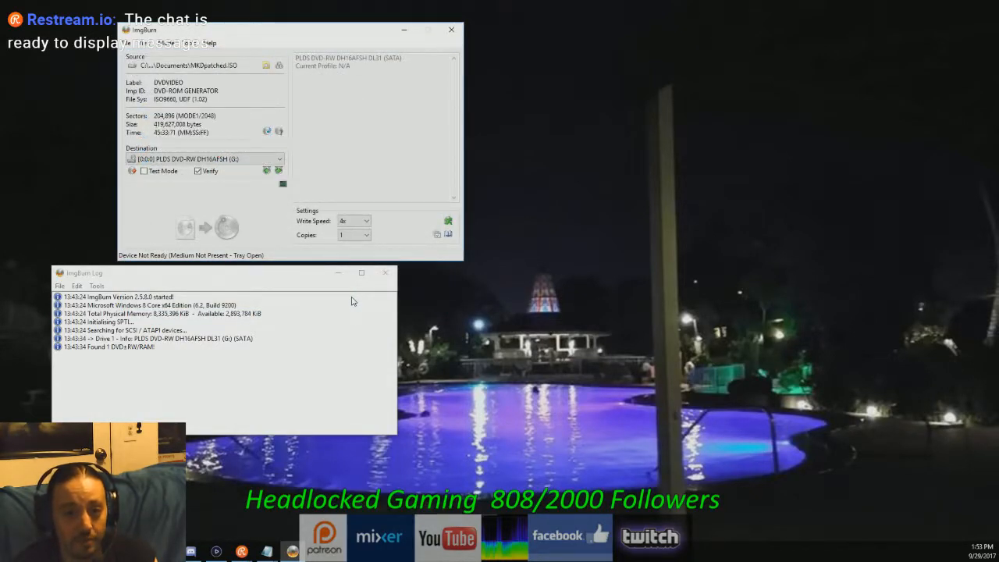